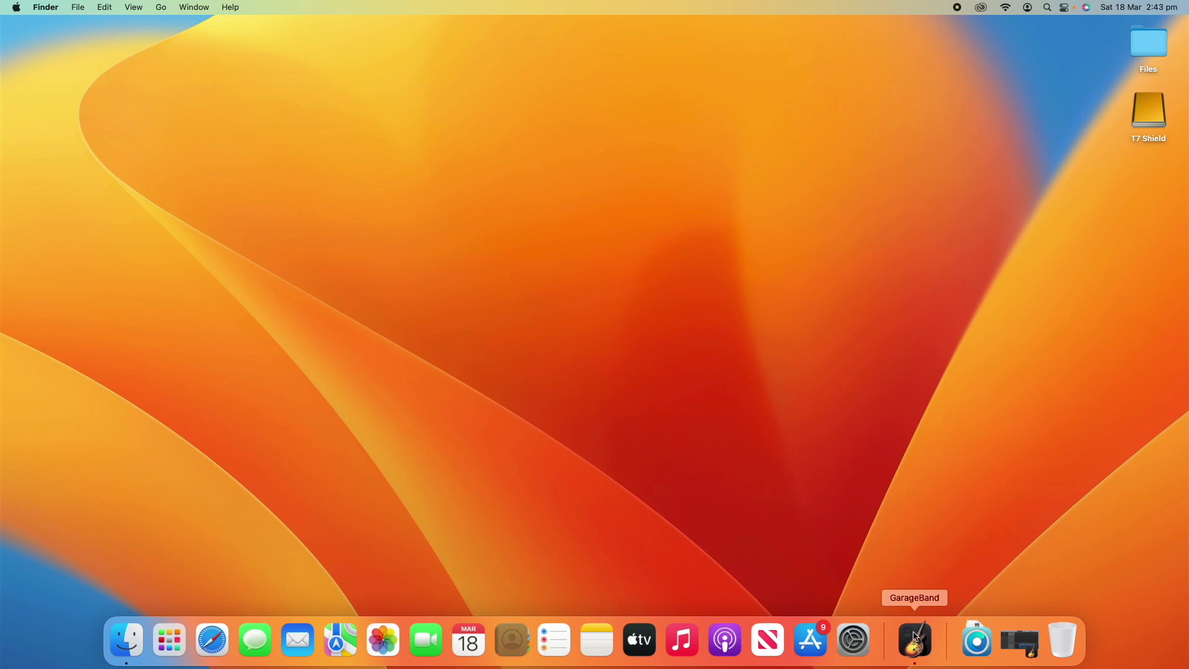
Restore the minimized Untitled - Tracks project window from the Dock and open the GarageBand menu.
click(1033, 649)
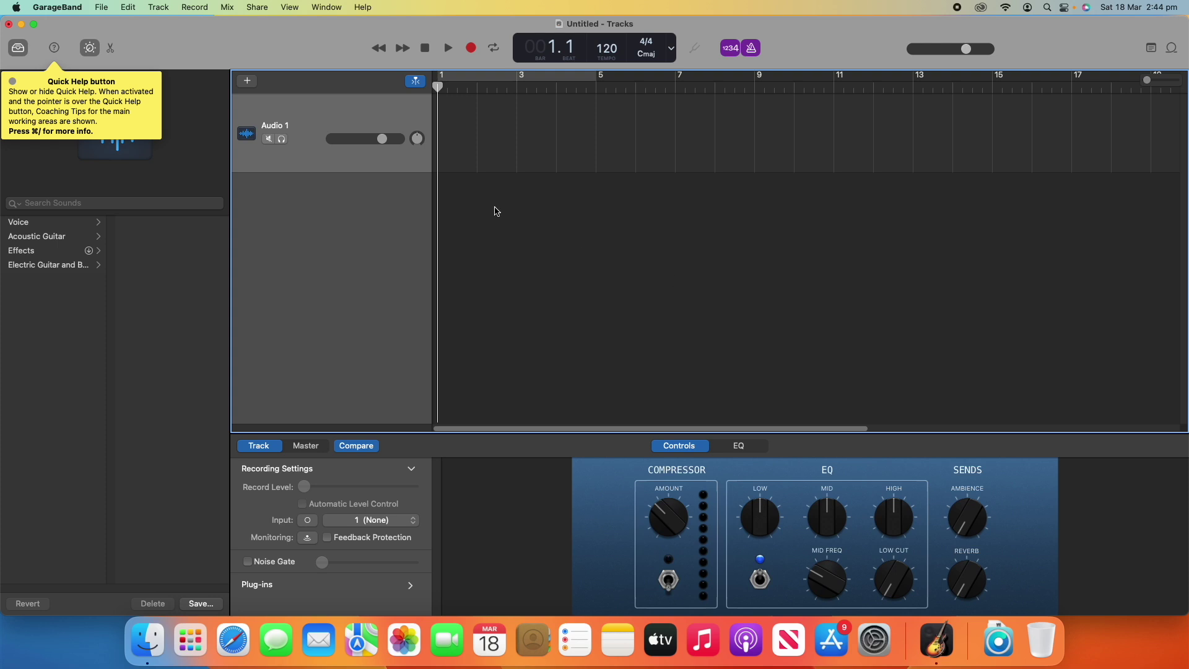
click(72, 11)
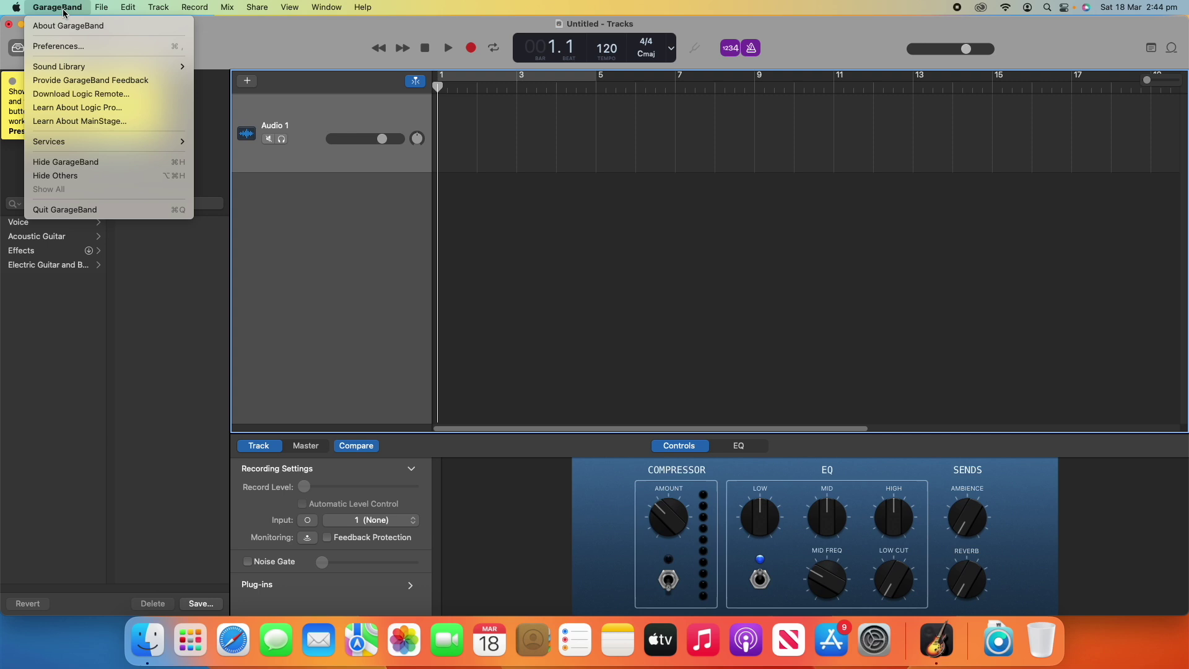
Open GarageBand Preferences, check General, then show the Output Device choices on the Audio/MIDI pane.
click(104, 46)
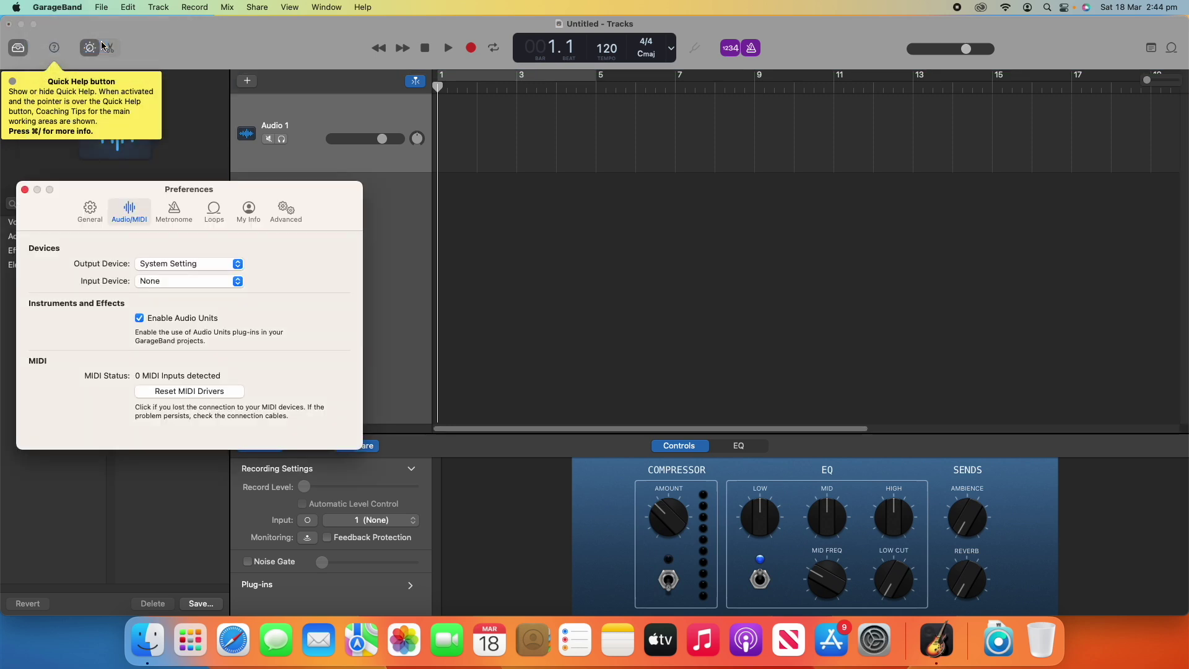
click(79, 211)
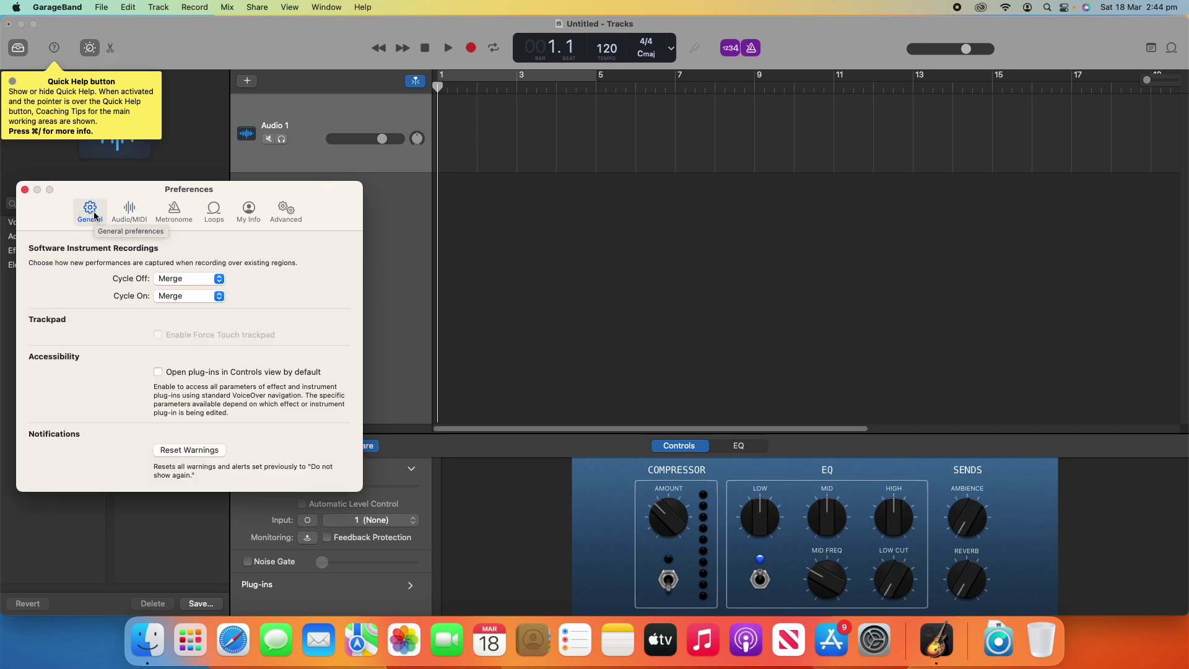
click(143, 210)
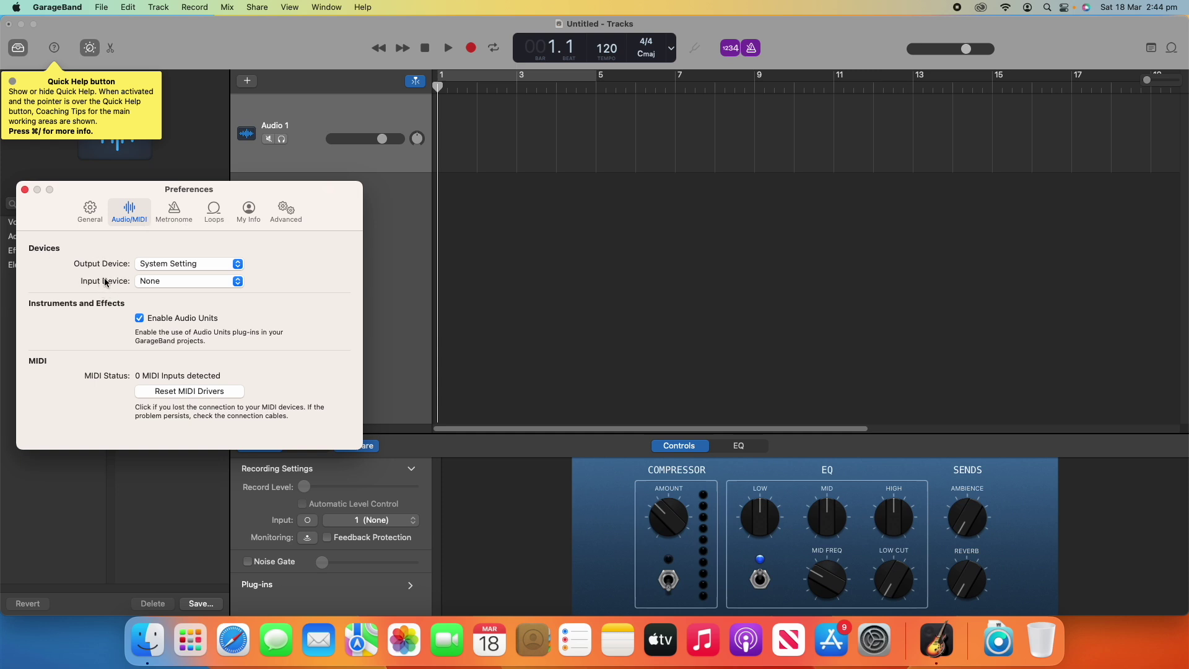
click(224, 267)
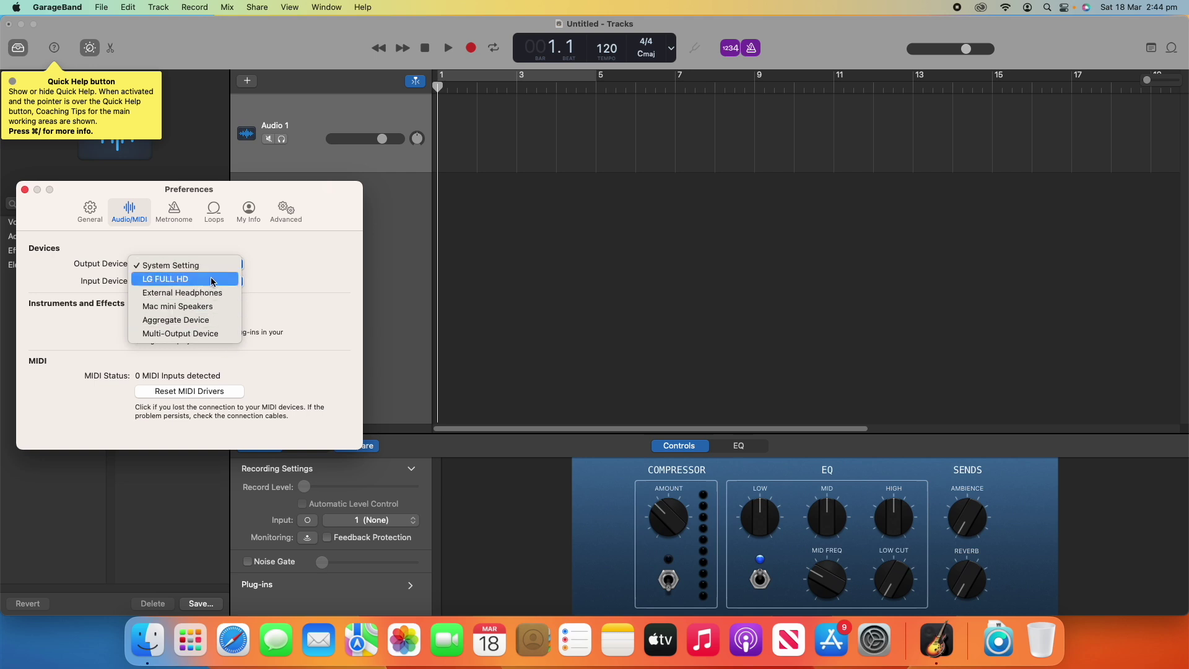
Try each output device: LG FULL HD, External Headphones, Mac mini Speakers, Aggregate, Multi-Output, then System Setting.
click(211, 280)
click(220, 266)
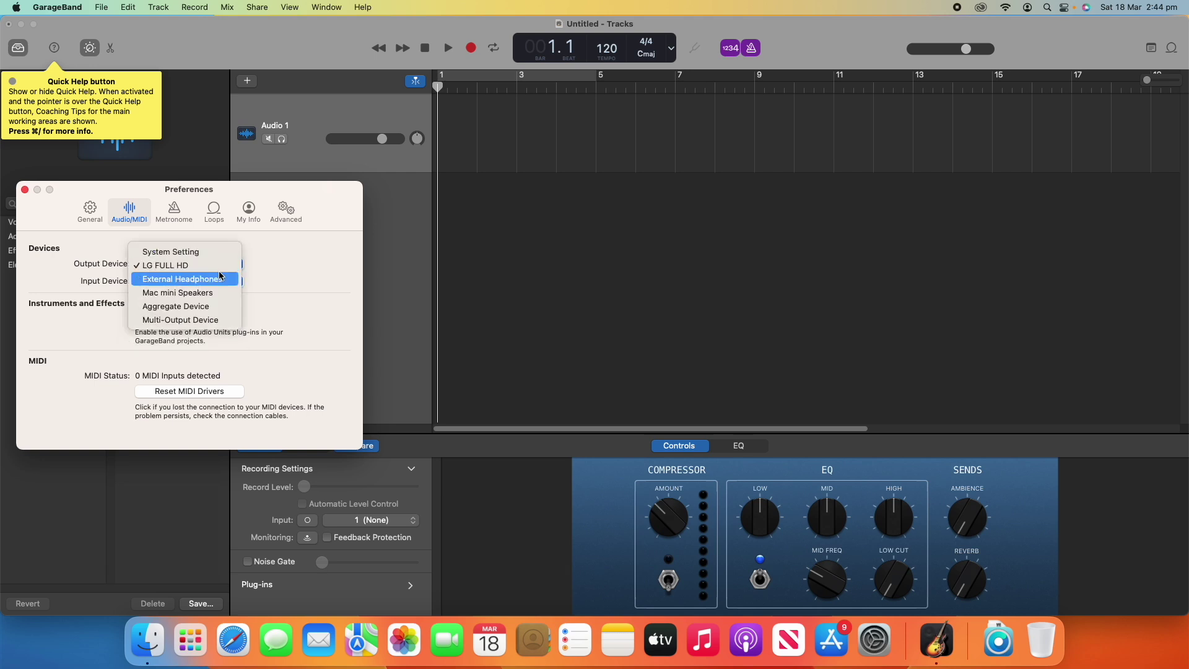
click(220, 277)
click(221, 267)
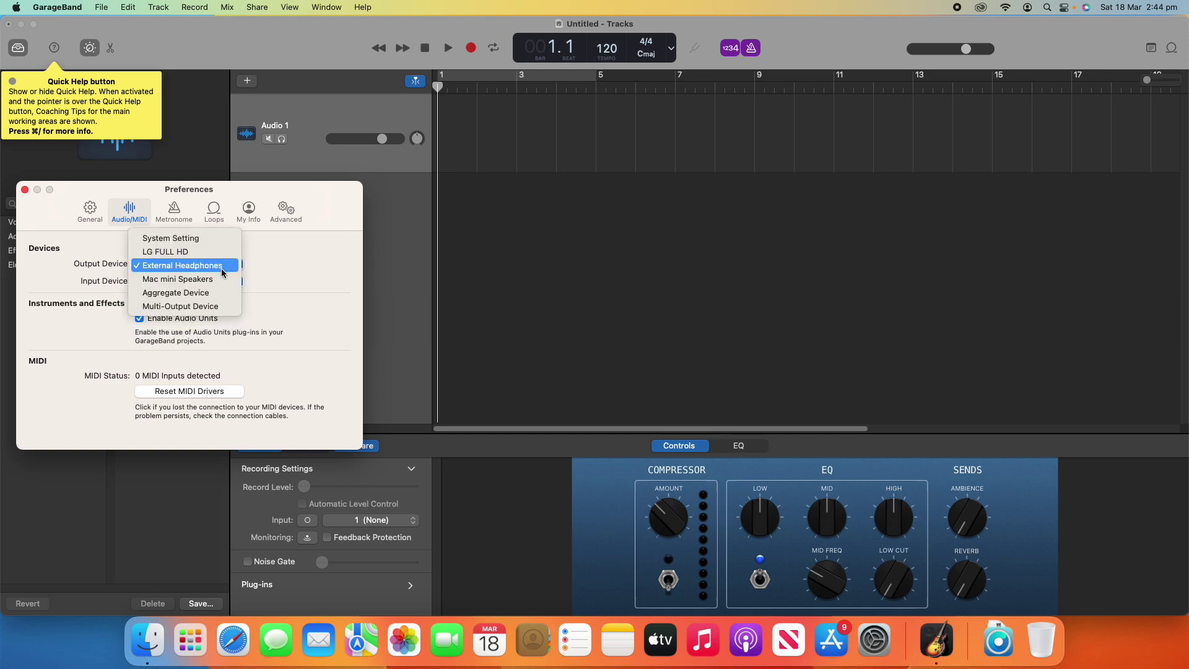
click(220, 279)
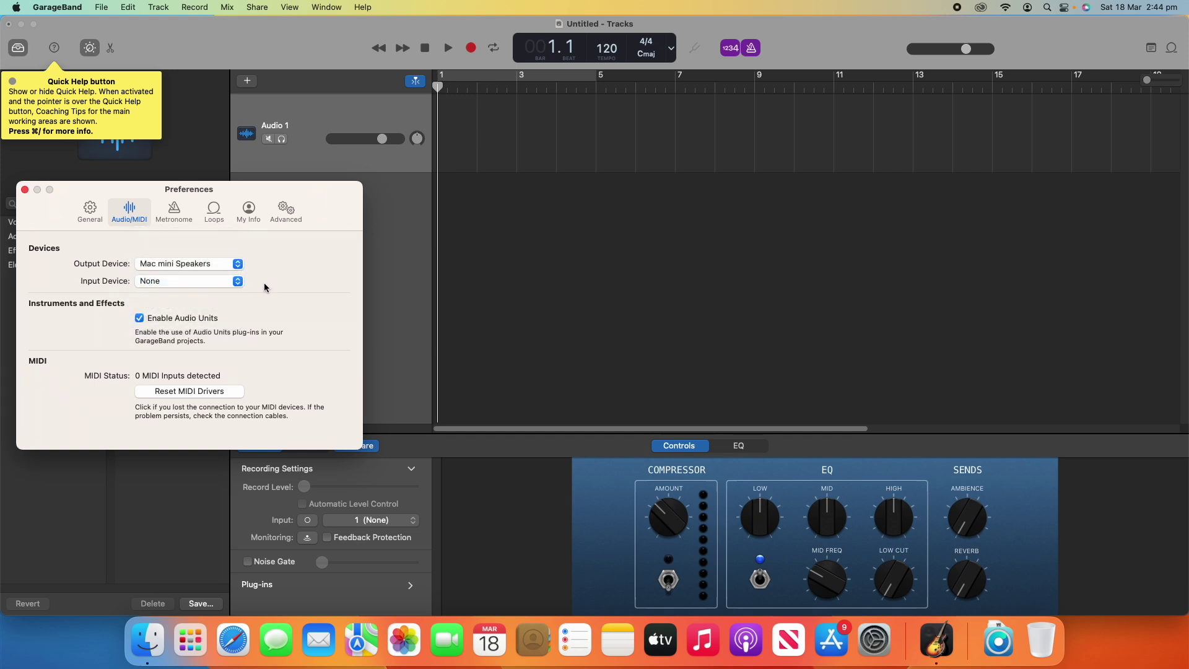
click(238, 267)
click(227, 280)
click(240, 265)
click(226, 277)
click(220, 262)
click(194, 199)
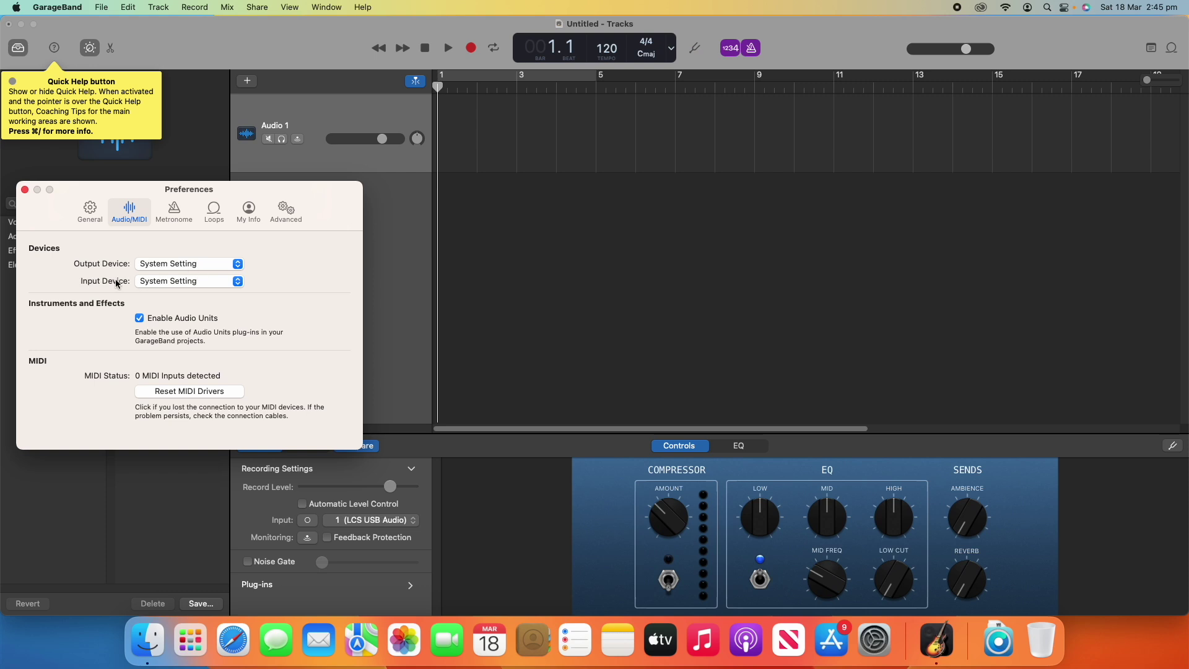
Change the input device from System Setting to None, then to LCS USB Audio, and close Preferences.
click(211, 283)
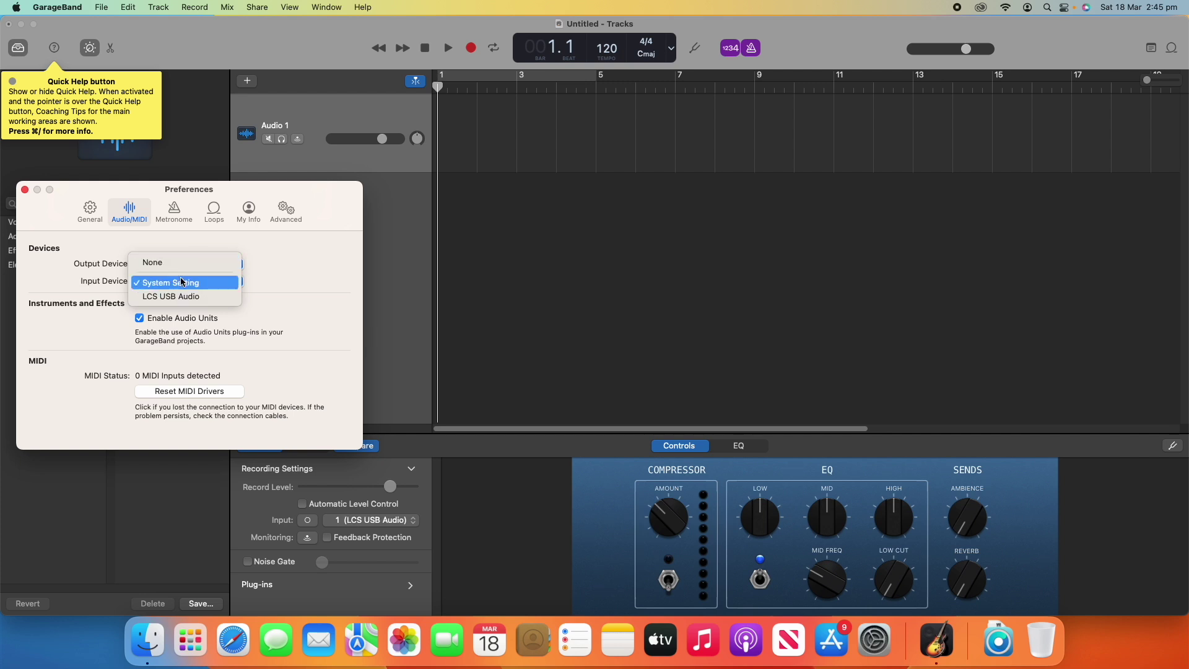
click(193, 283)
click(194, 281)
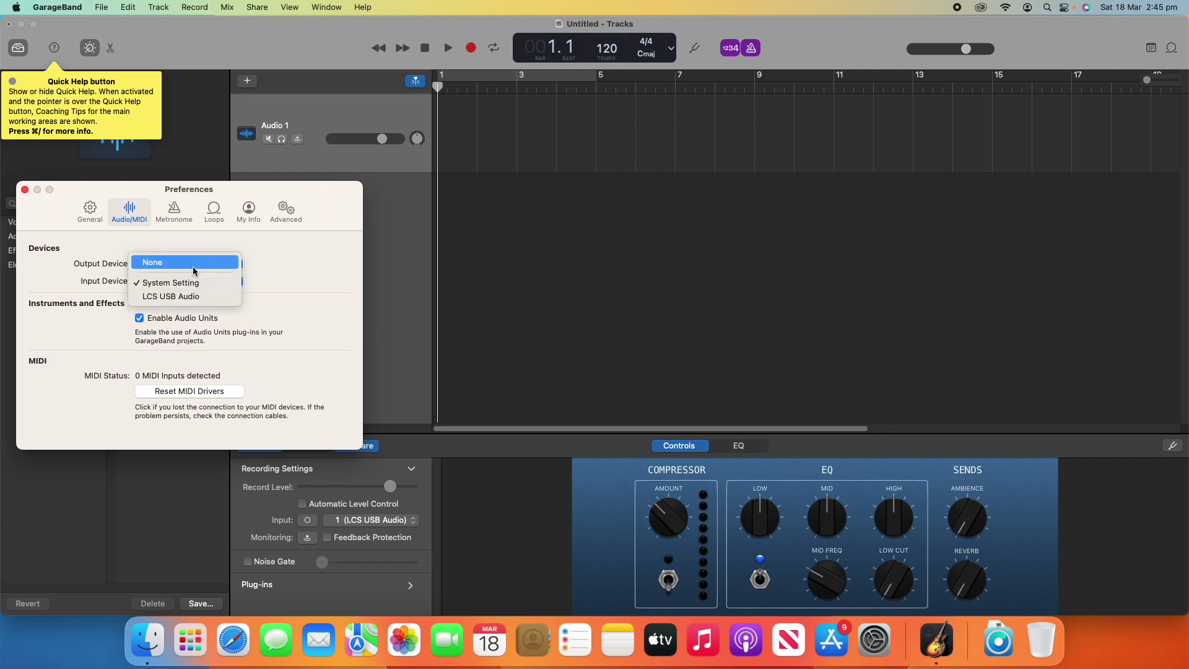
click(191, 267)
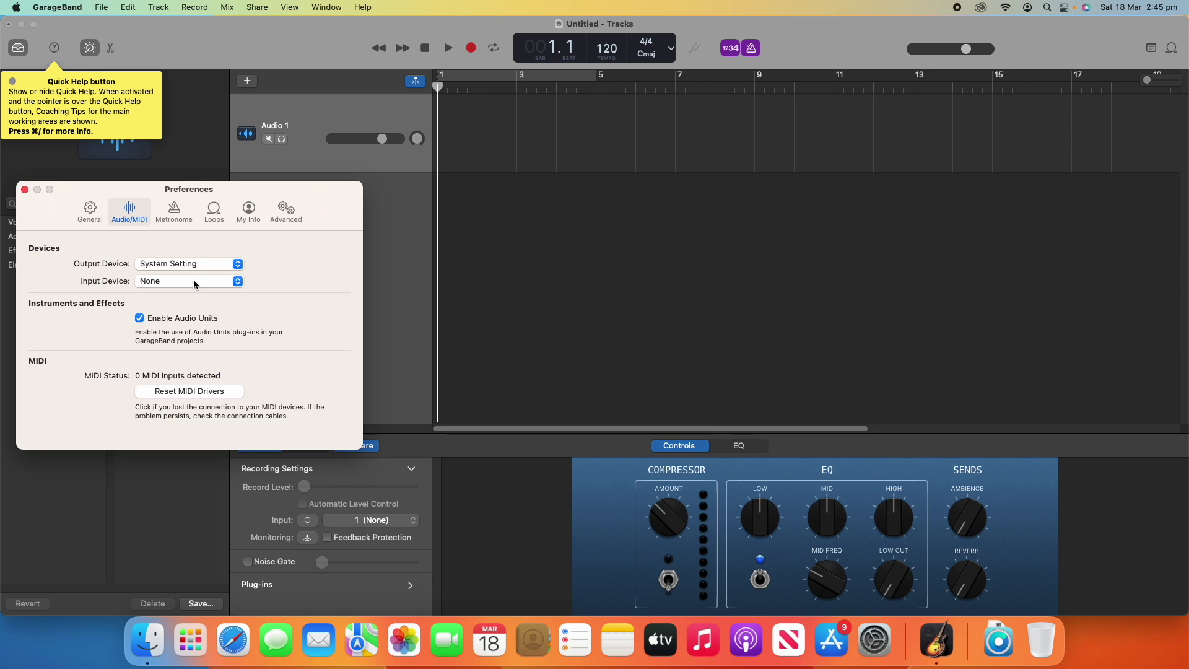
click(193, 280)
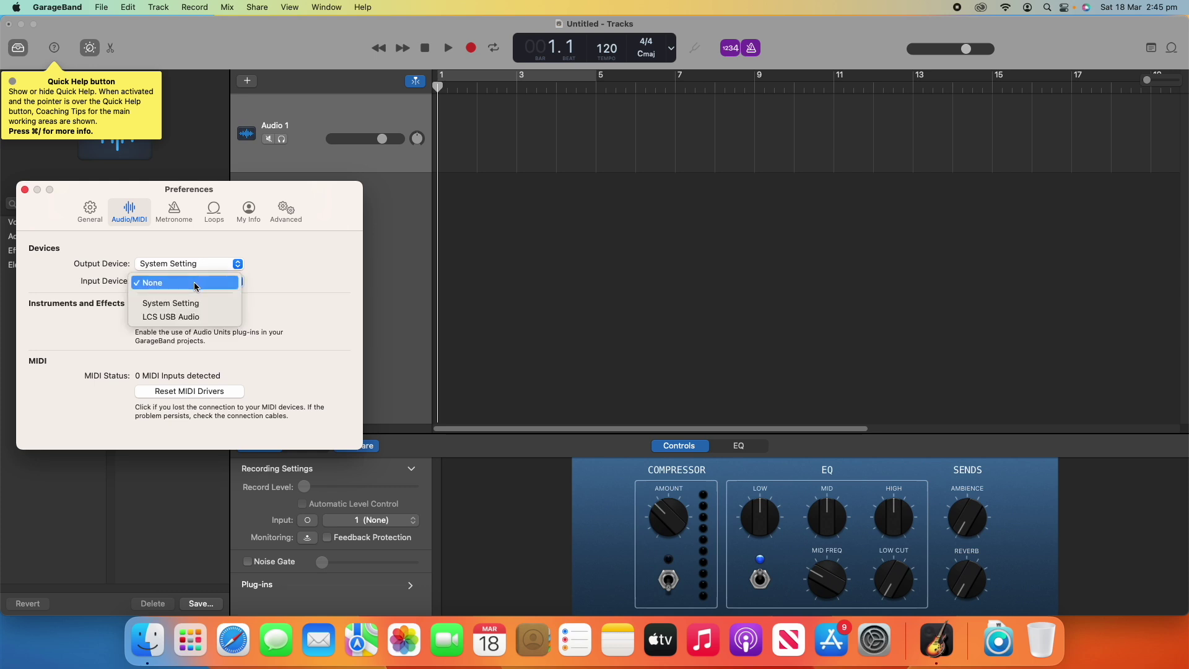
click(210, 320)
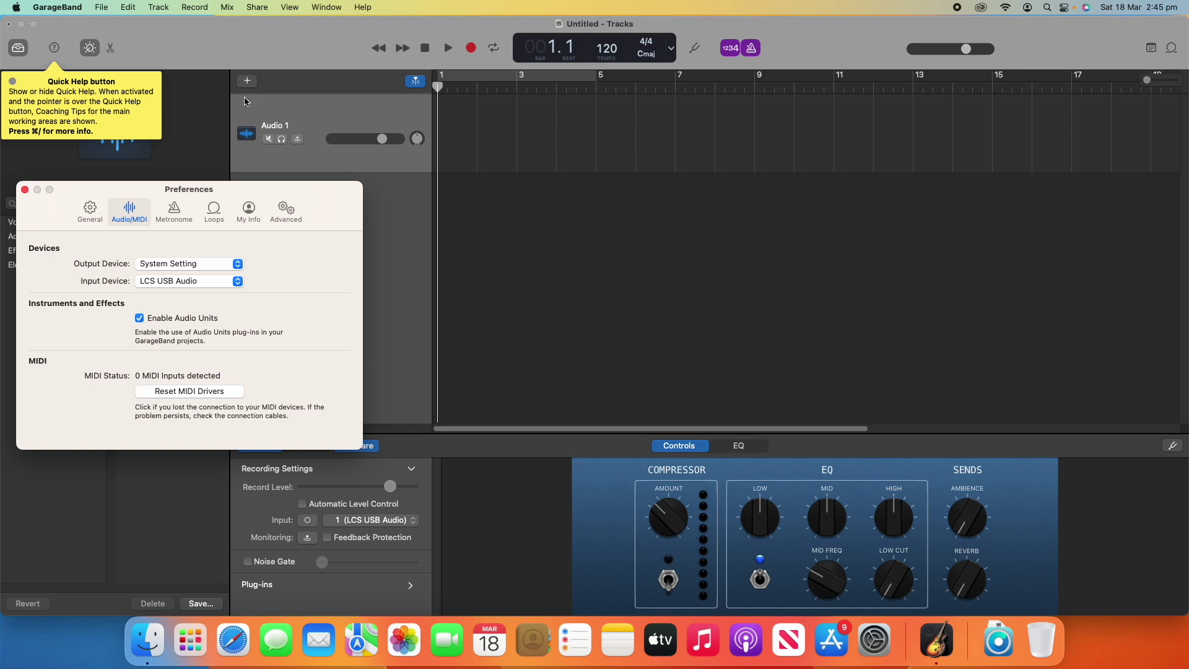
click(25, 189)
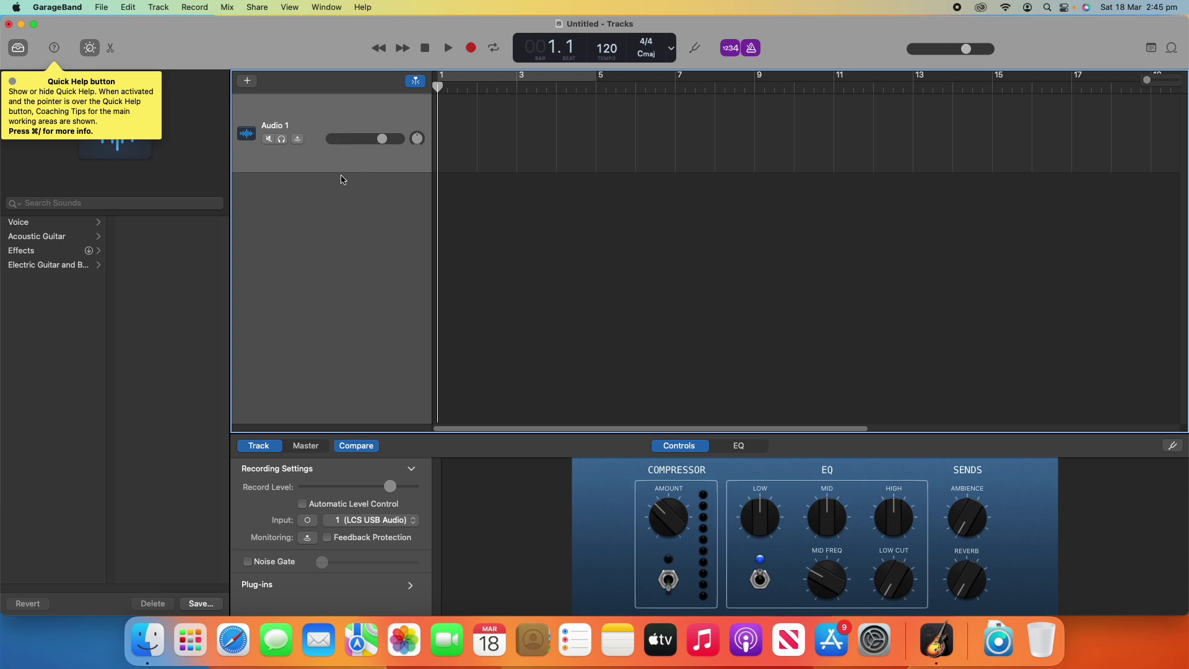
Reopen Preferences, set the input device to None, and keep the output on System Setting.
click(74, 6)
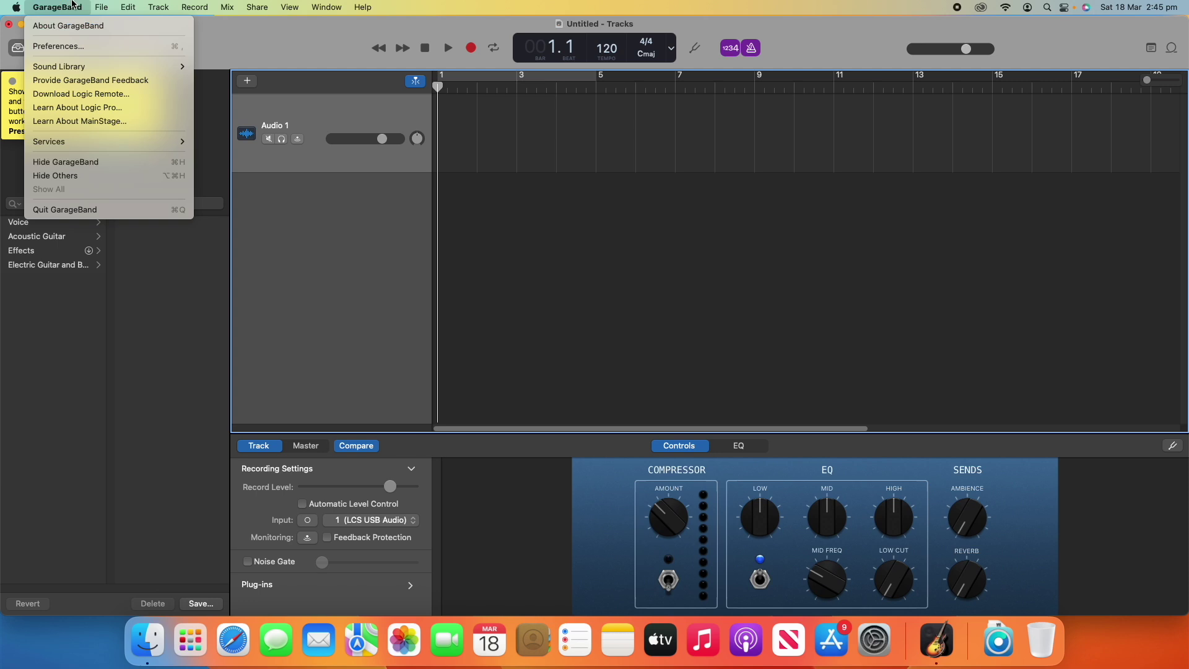
click(74, 46)
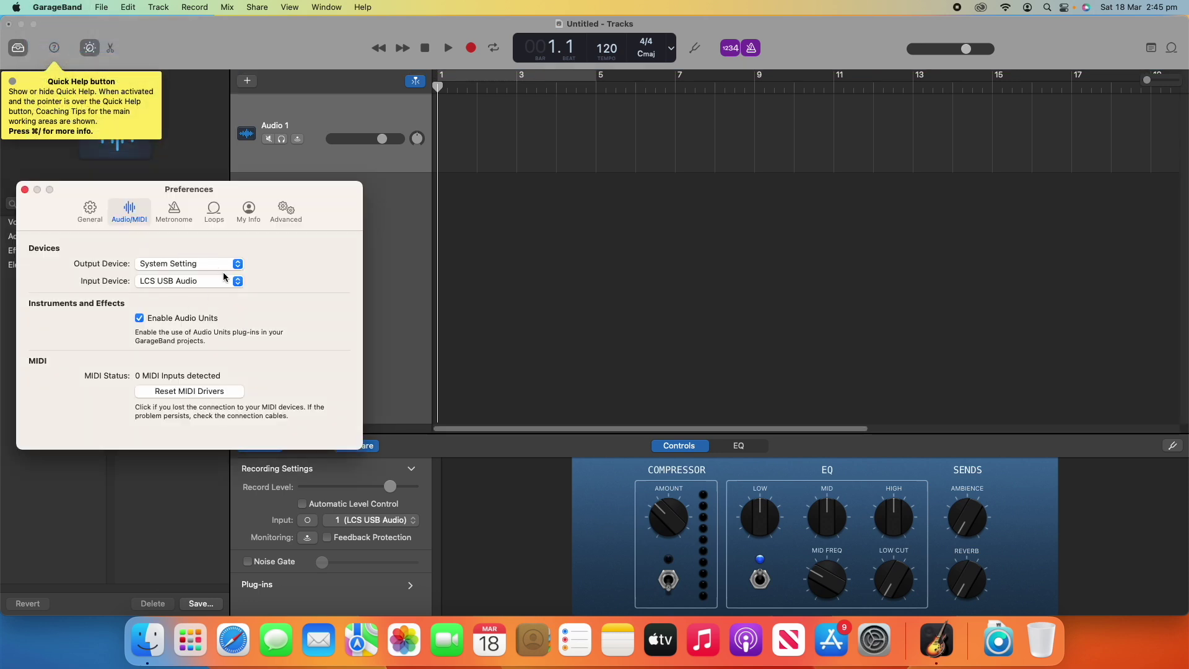
click(178, 283)
click(176, 249)
click(175, 264)
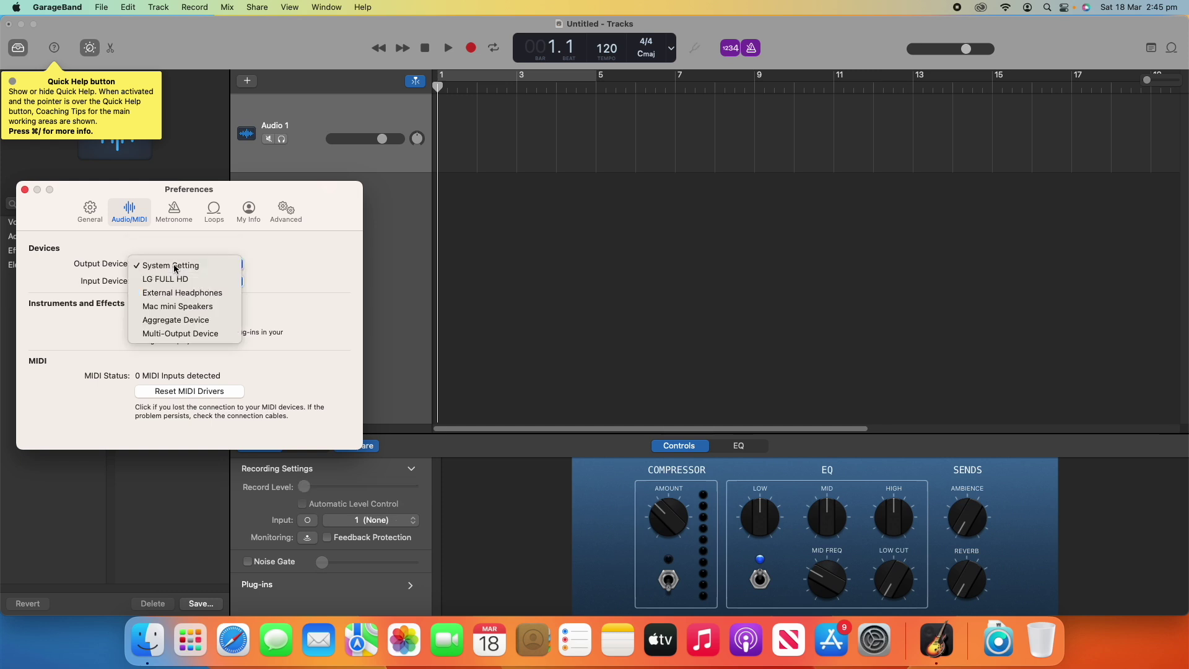
click(175, 266)
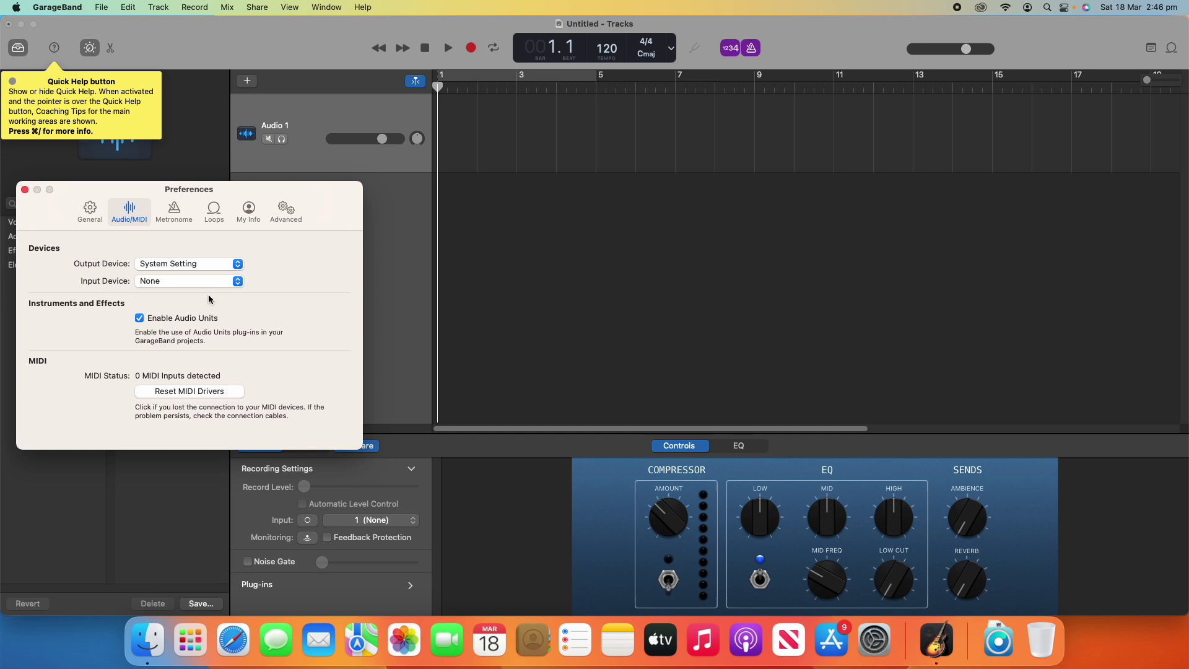
Reconfirm System Setting as the output device and None as the input device.
click(205, 264)
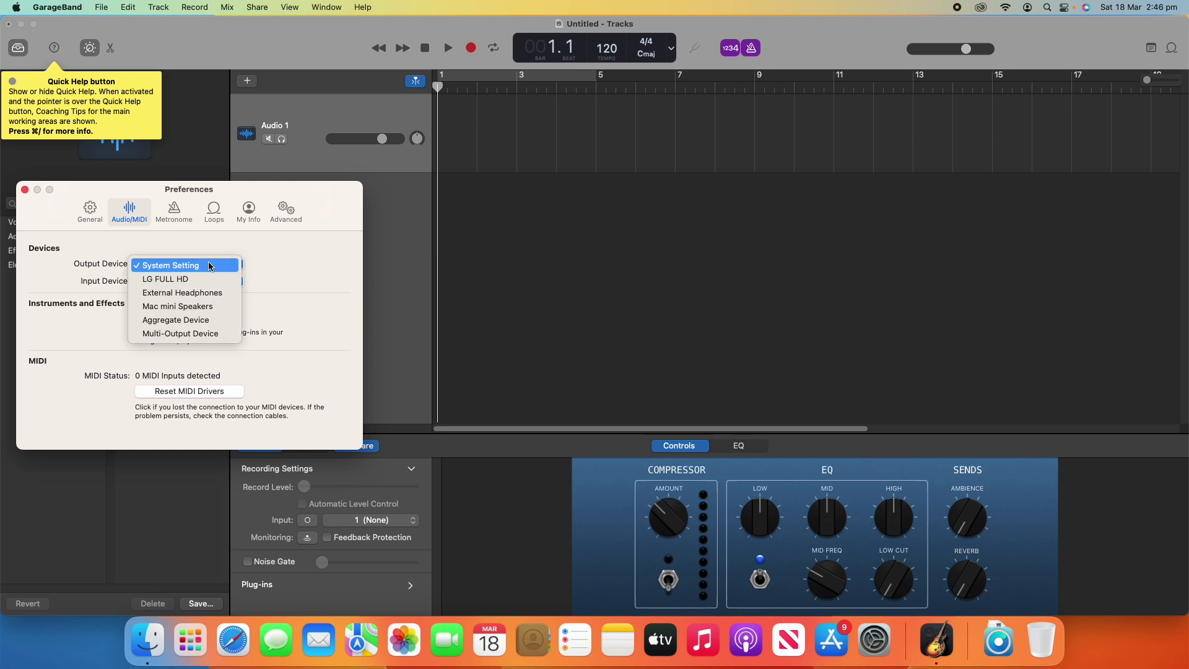
click(210, 266)
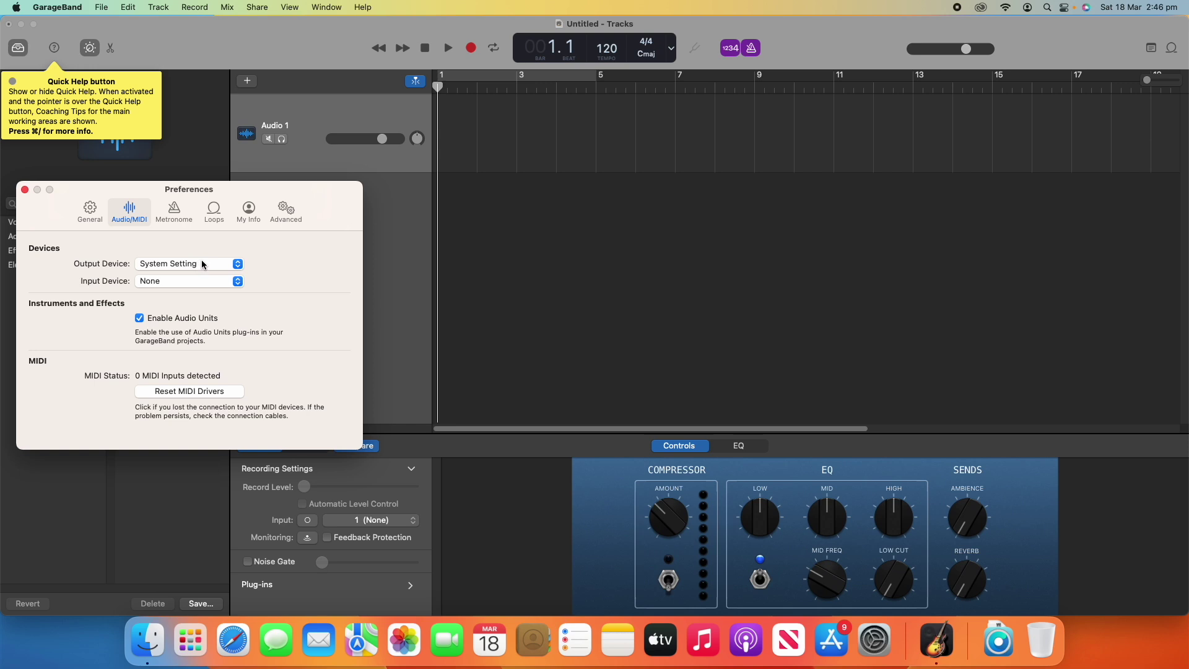
click(189, 282)
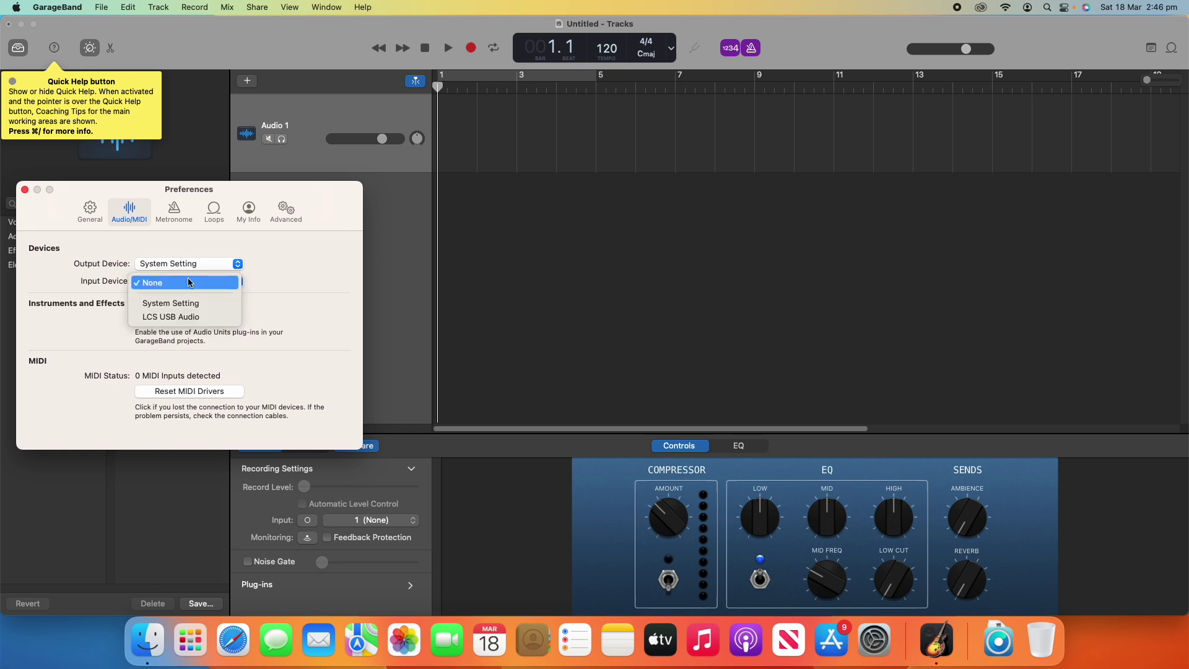
click(185, 283)
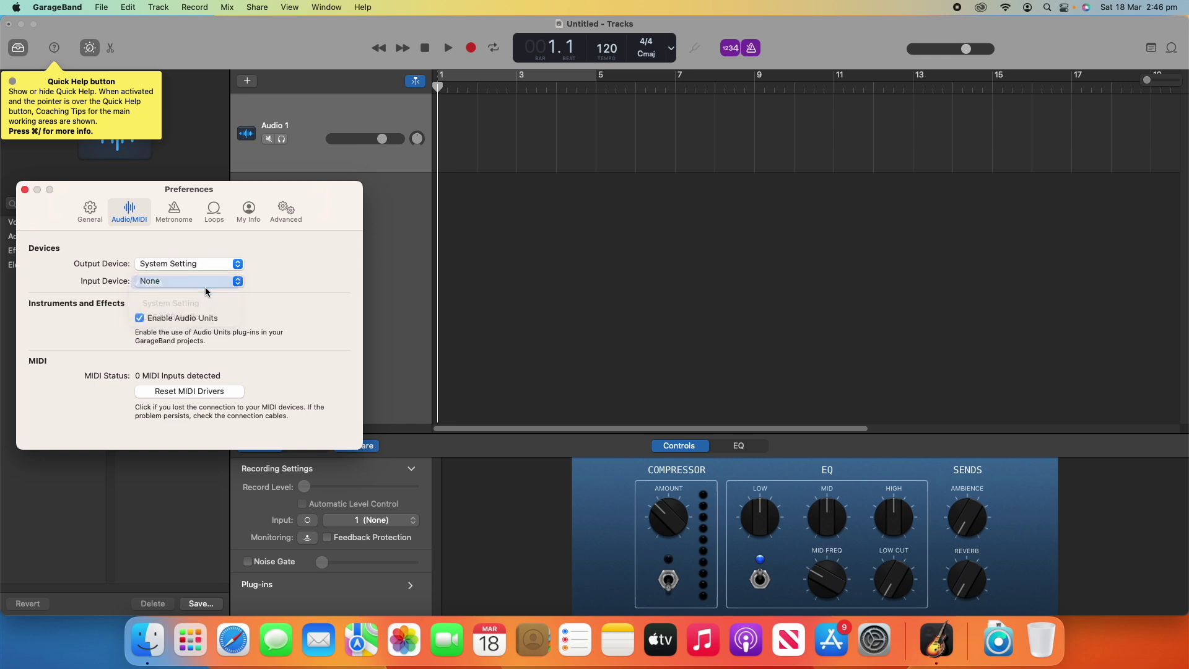
Close Preferences, cancel the Cmd+S save prompt, and minimize the project window to the Dock.
click(24, 189)
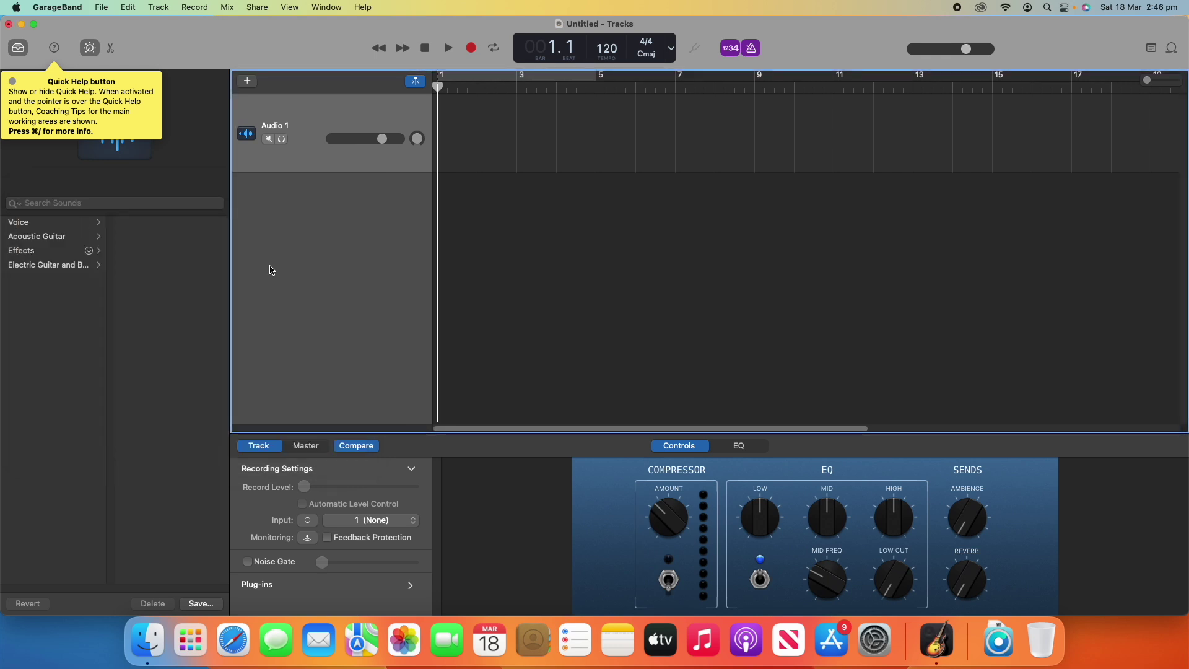
key(super+s)
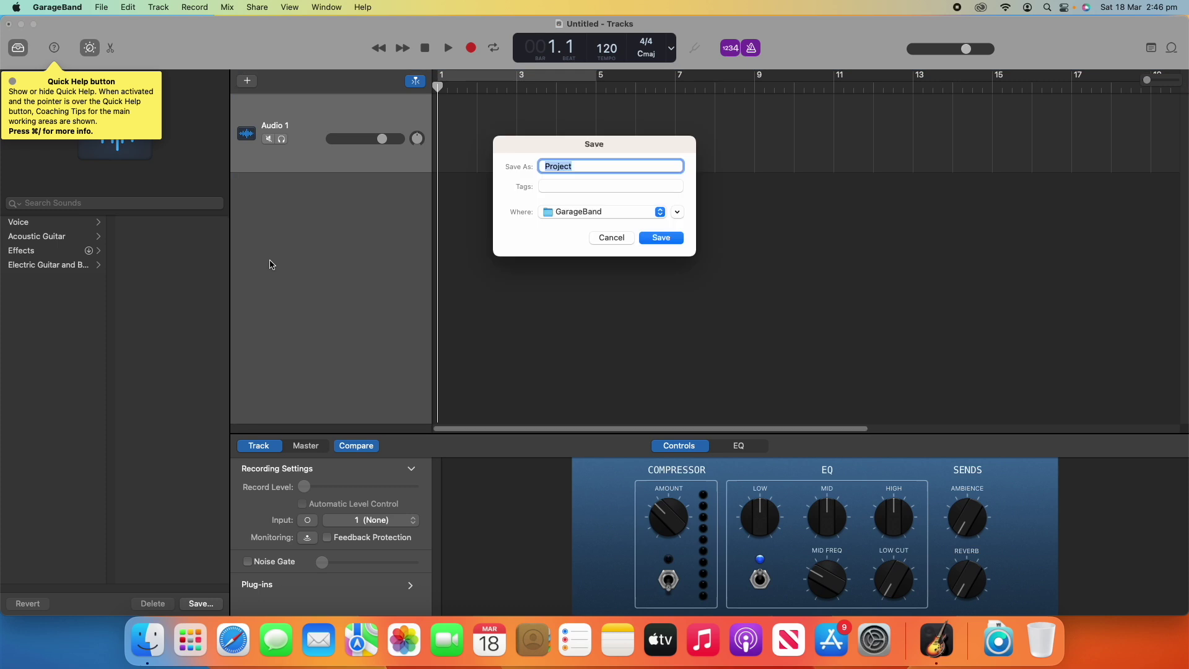
click(616, 236)
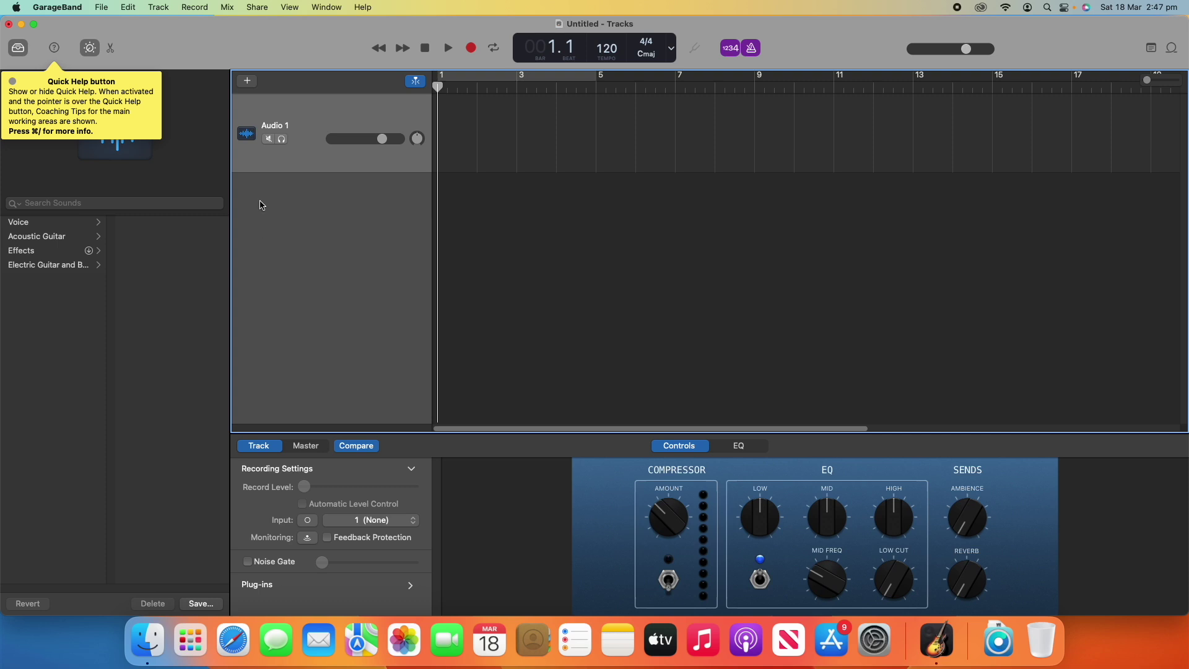
click(22, 25)
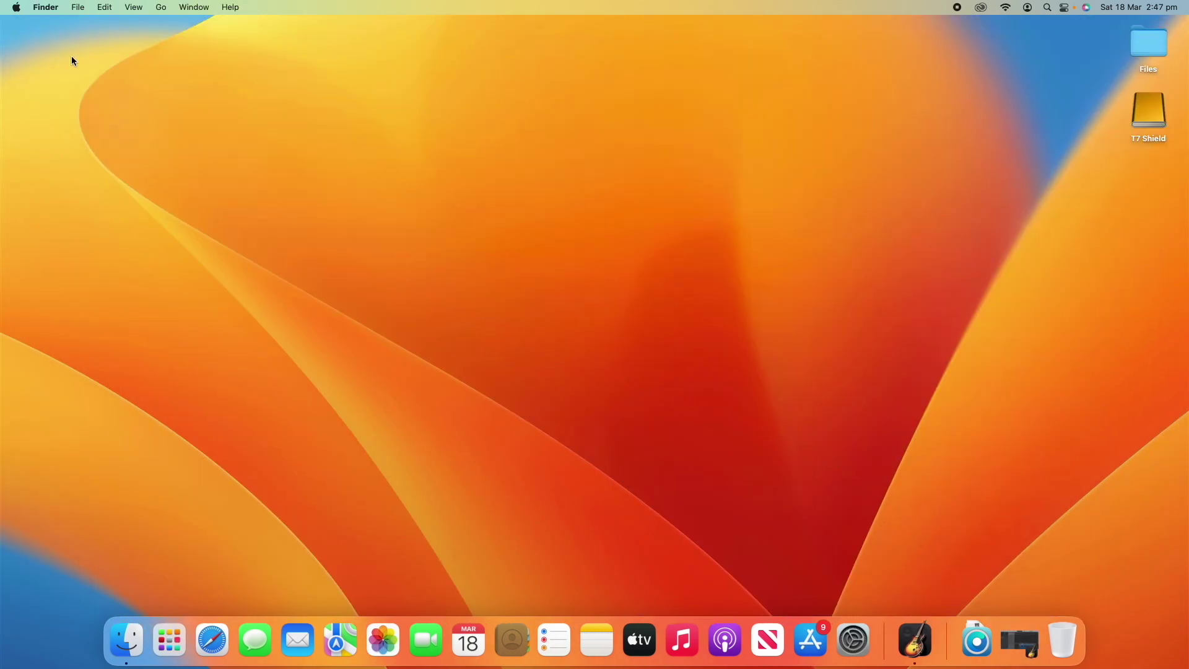